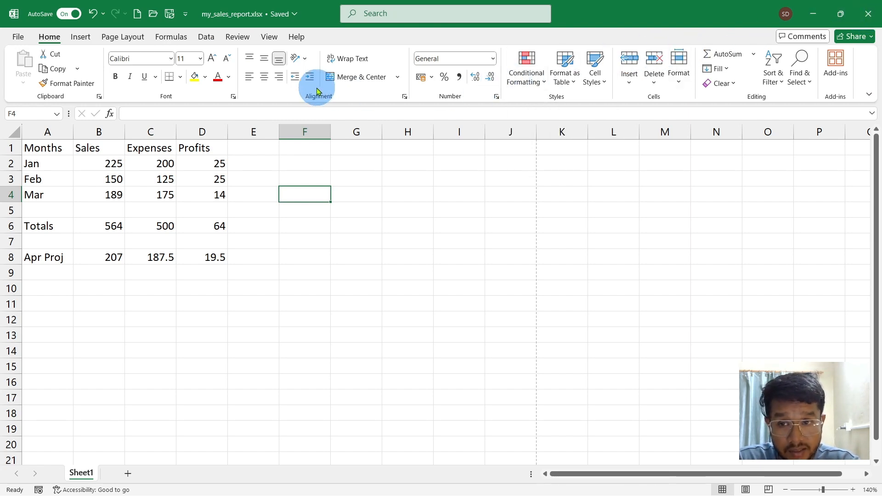
- Bring up the list of recent workbooks and locations from which an existing file can be opened
{"action": "left_click", "coordinate": [13, 39]}
{"action": "left_click", "coordinate": [35, 112]}
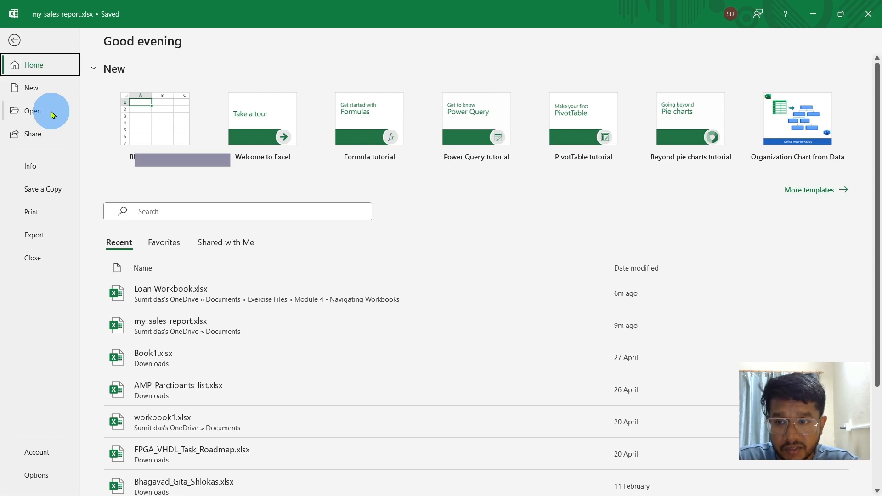
{"action": "left_click", "coordinate": [52, 114]}
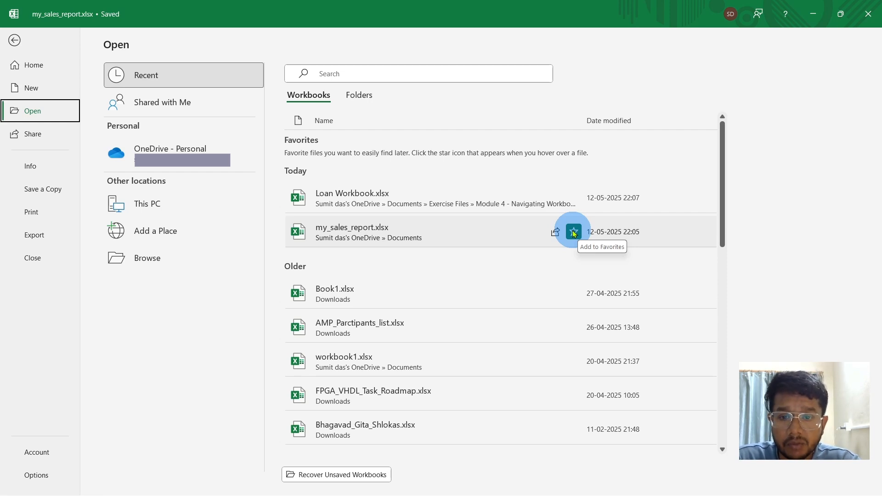
- Add my_sales_report.xlsx and Loan Workbook.xlsx to the favorite workbooks, and remove both from the favorites again
{"action": "left_click", "coordinate": [574, 233]}
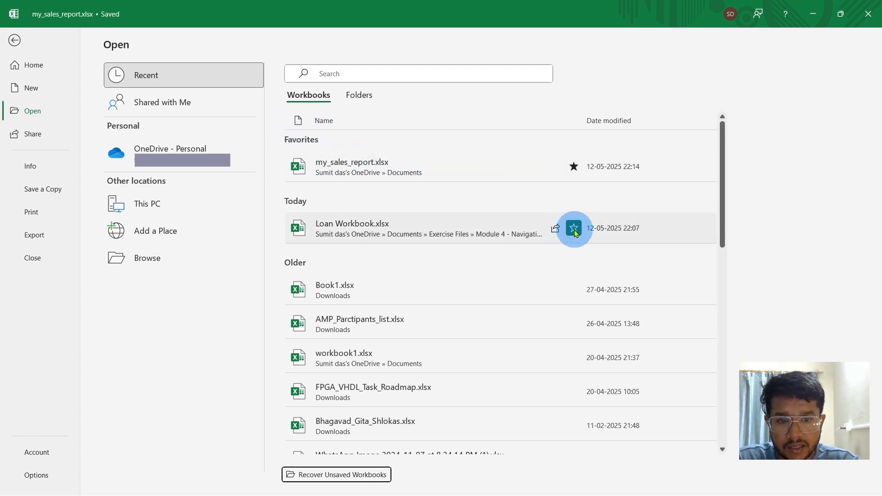
{"action": "left_click", "coordinate": [573, 228]}
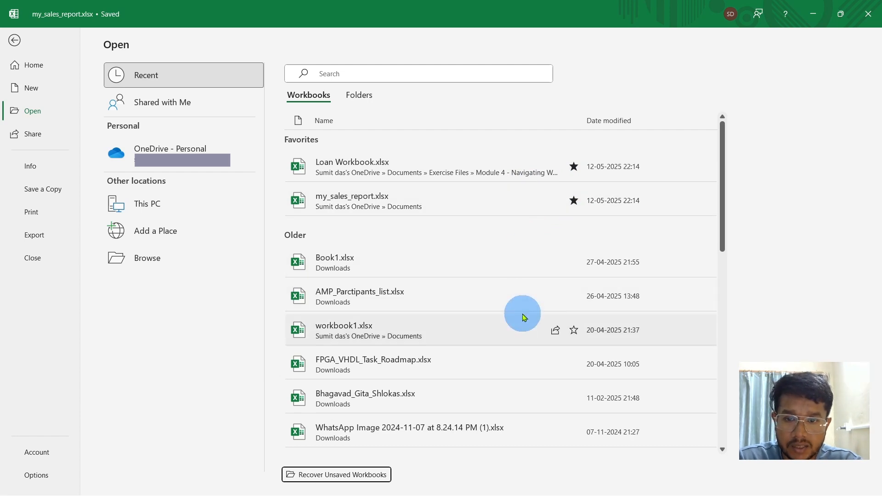
{"action": "left_click", "coordinate": [573, 200]}
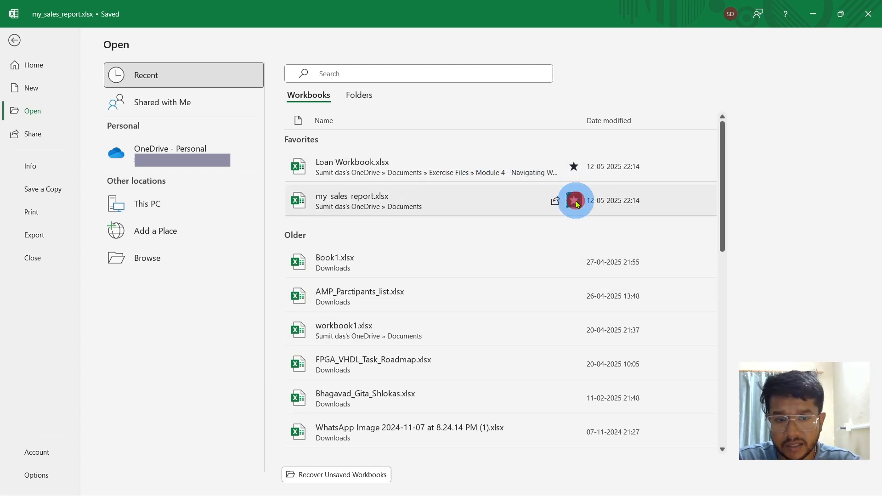
{"action": "left_click", "coordinate": [575, 166]}
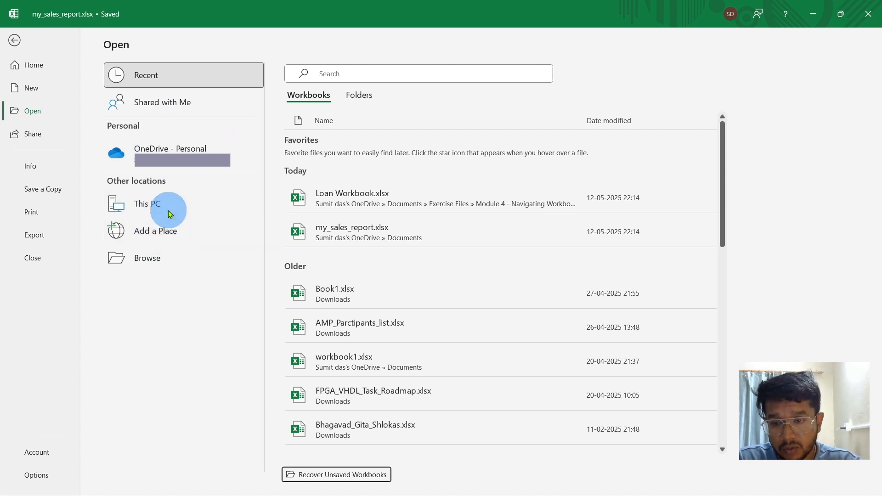
- Browse to Exercise Files in Documents and open Module 4 - Practice Exercise Solution.xlsx from the Module 4 - Navigating Workbooks folder
{"action": "left_click", "coordinate": [145, 259]}
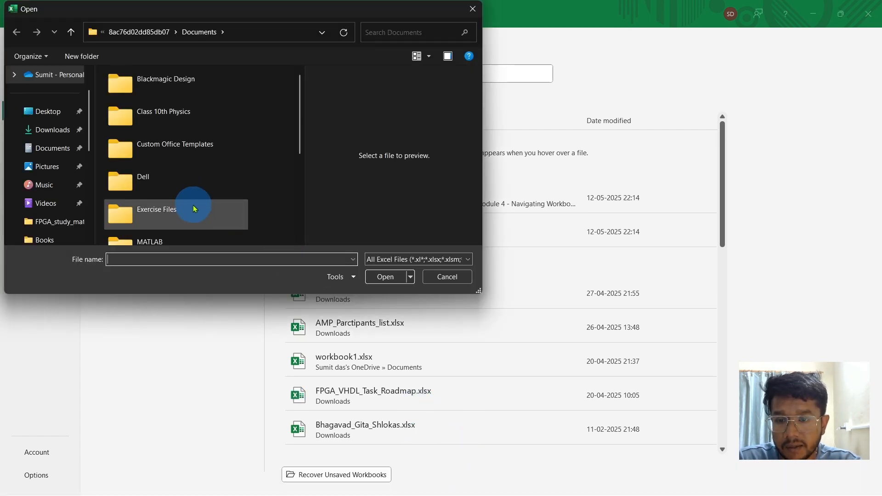
{"action": "left_click", "coordinate": [194, 207]}
{"action": "double_click", "coordinate": [193, 208]}
{"action": "scroll", "coordinate": [178, 202], "scroll_direction": "down", "scroll_amount": 1}
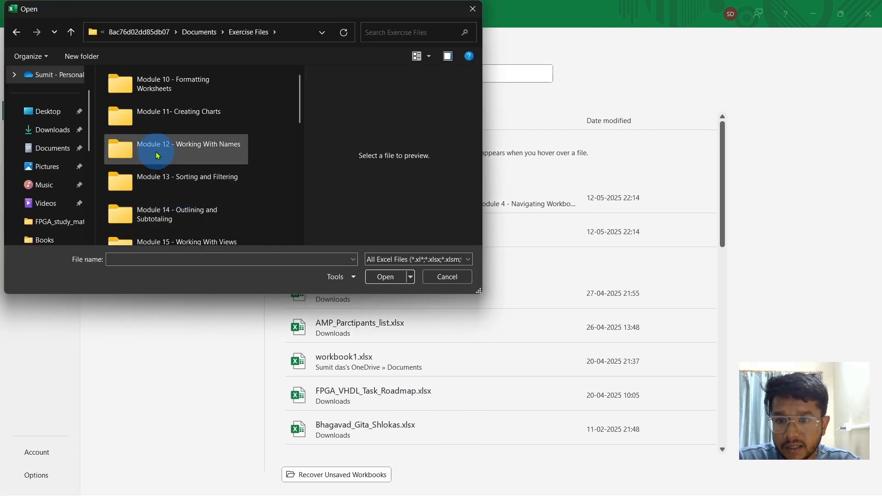
{"action": "scroll", "coordinate": [179, 193], "scroll_direction": "down", "scroll_amount": 2}
{"action": "scroll", "coordinate": [181, 187], "scroll_direction": "down", "scroll_amount": 3}
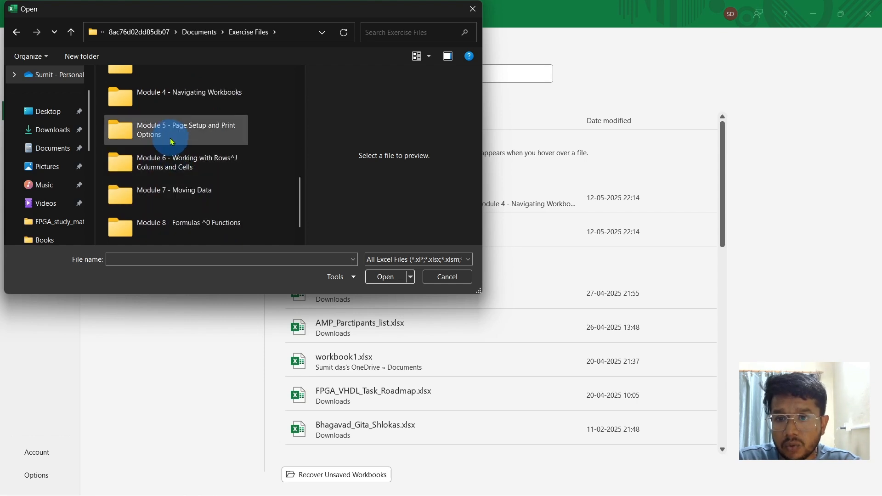
{"action": "left_click", "coordinate": [165, 105]}
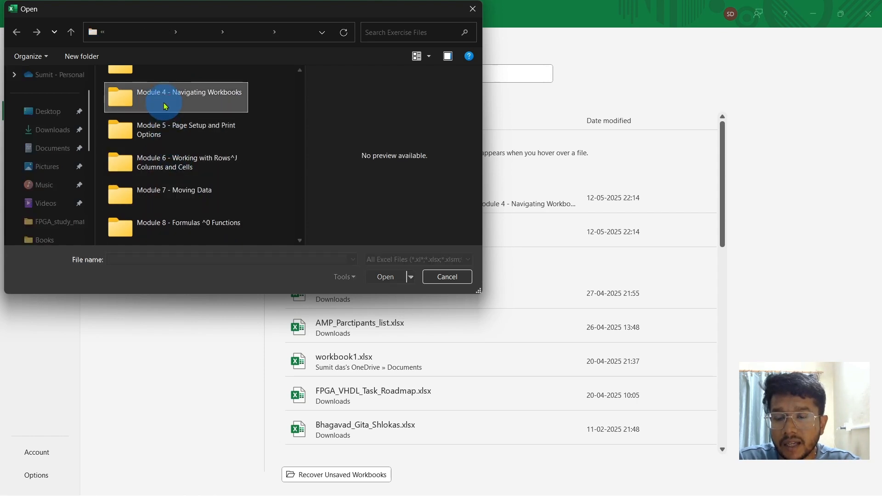
{"action": "double_click", "coordinate": [165, 106]}
{"action": "left_click", "coordinate": [165, 107]}
{"action": "double_click", "coordinate": [165, 106]}
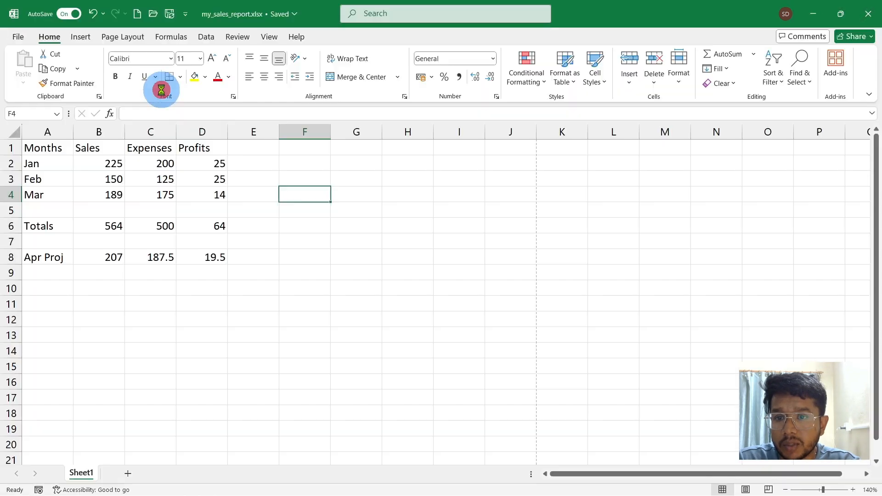
- Return to my_sales_report.xlsx, browse to the Module 4 - Navigating Workbooks folder in Exercise Files, and open Loan Workbook.xlsx
{"action": "left_click", "coordinate": [316, 416]}
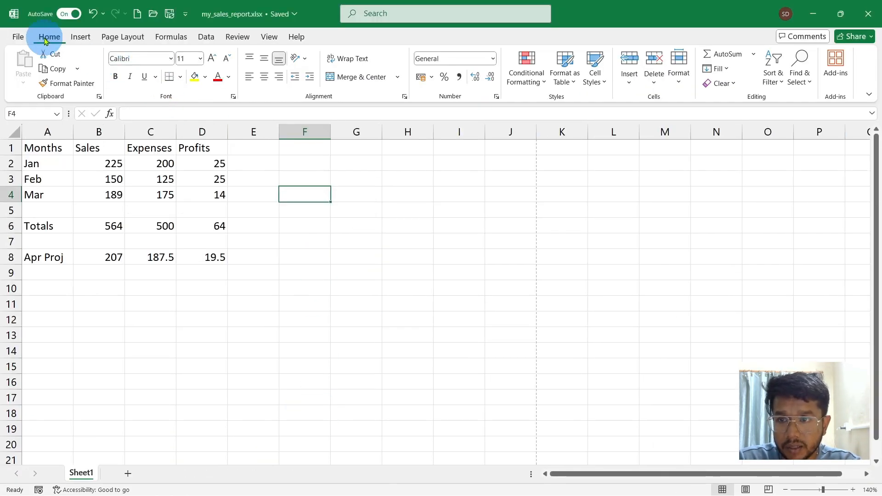
{"action": "left_click", "coordinate": [19, 37]}
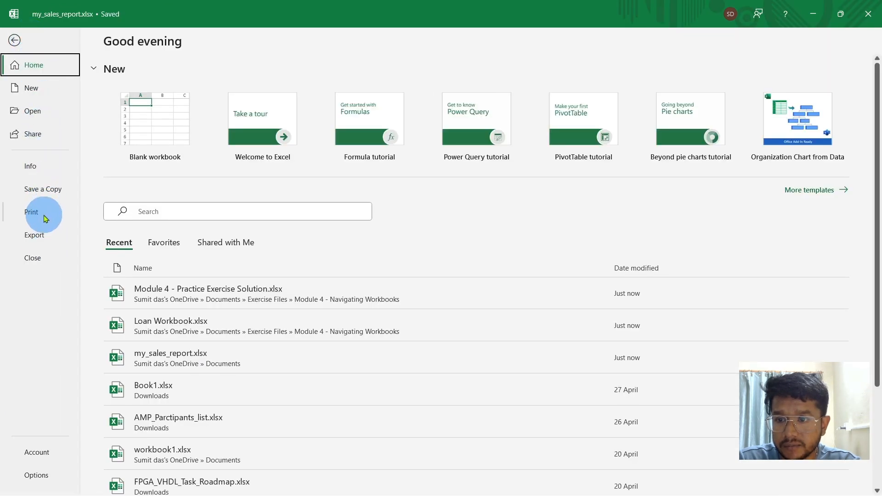
{"action": "left_click", "coordinate": [27, 109]}
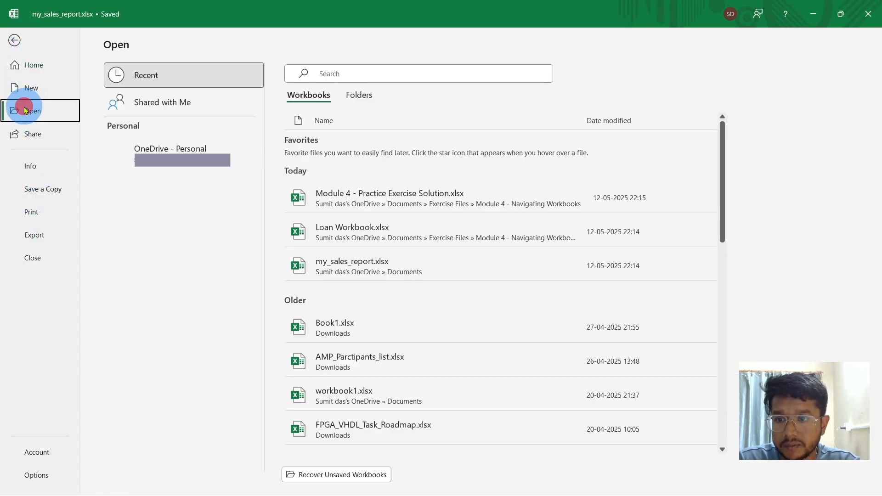
{"action": "left_click", "coordinate": [136, 263]}
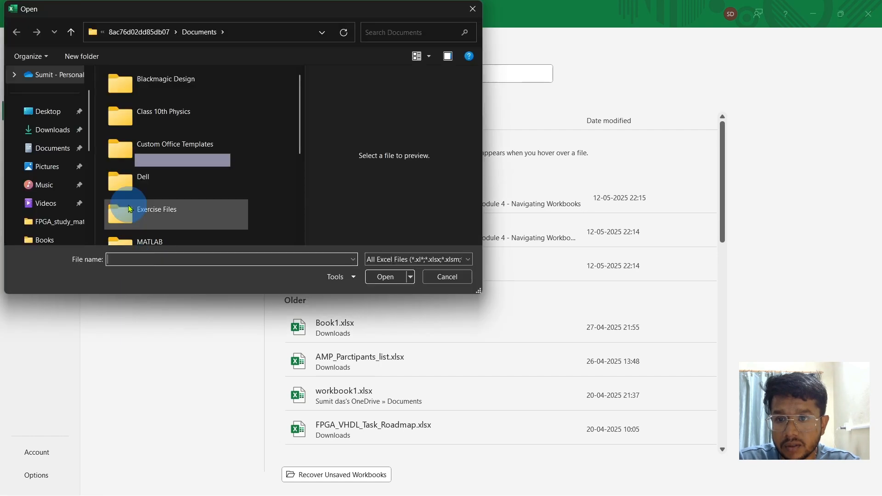
{"action": "left_click", "coordinate": [151, 221]}
{"action": "double_click", "coordinate": [152, 221]}
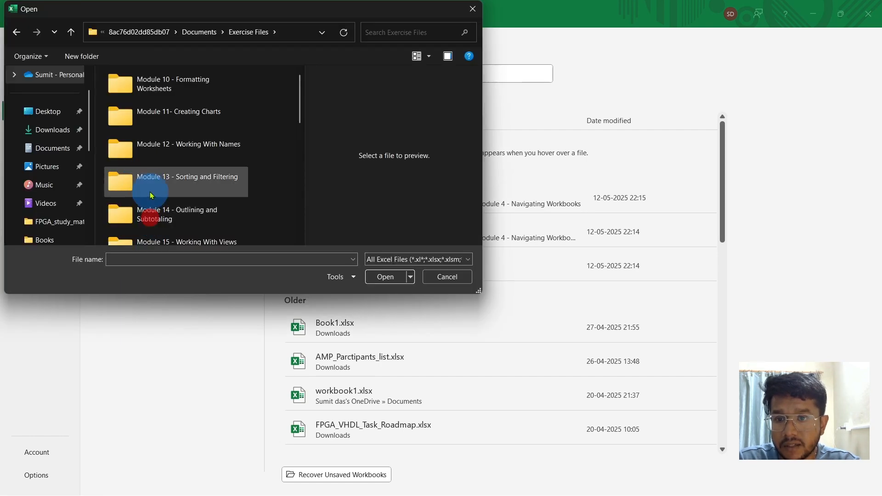
{"action": "scroll", "coordinate": [148, 197], "scroll_direction": "down", "scroll_amount": 3}
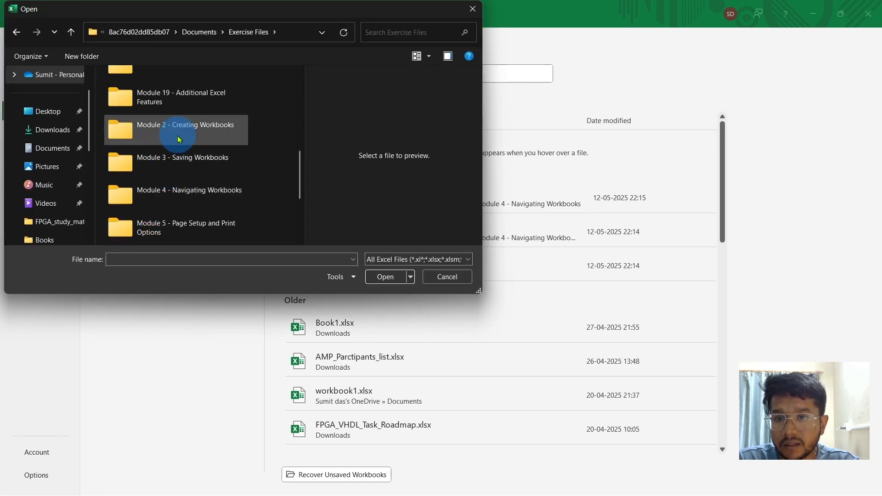
{"action": "double_click", "coordinate": [168, 197]}
{"action": "left_click", "coordinate": [158, 96]}
{"action": "double_click", "coordinate": [158, 96]}
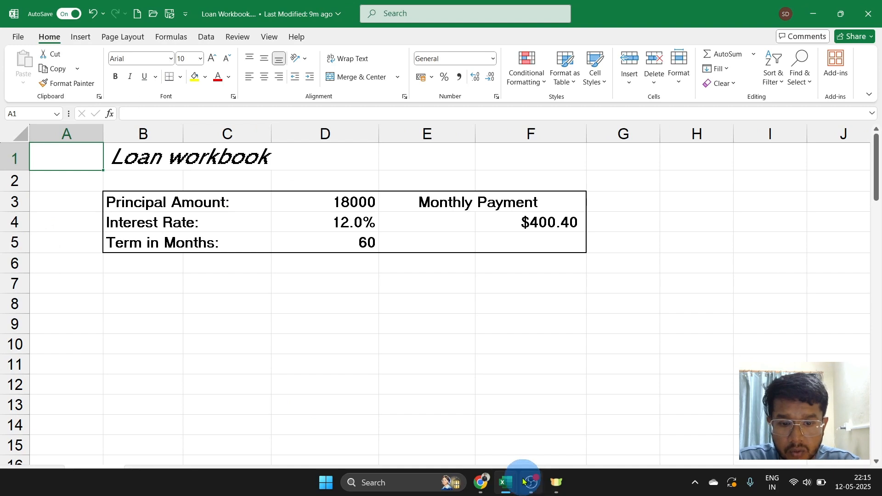
{"action": "mouse_move", "coordinate": [510, 482]}
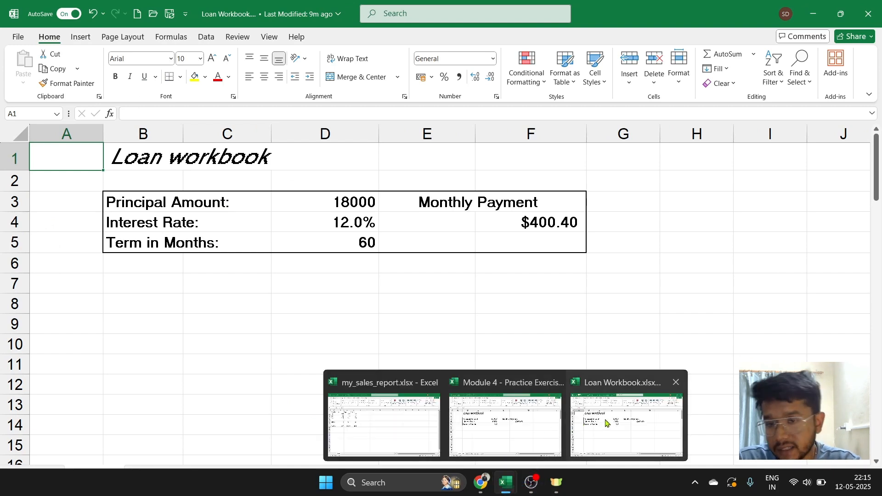
{"action": "left_click", "coordinate": [629, 423]}
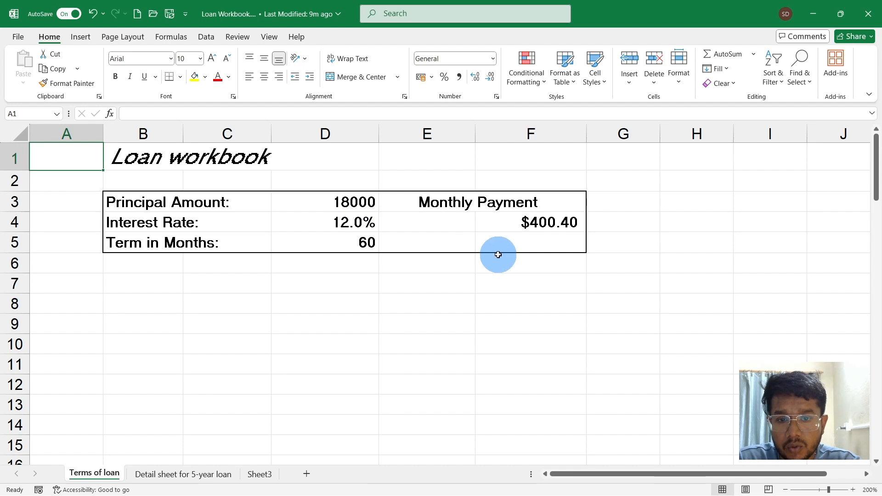
- Examine the principal amount, interest rate and term cells and the formula behind the monthly payment on the Terms of loan sheet
{"action": "left_click", "coordinate": [306, 208]}
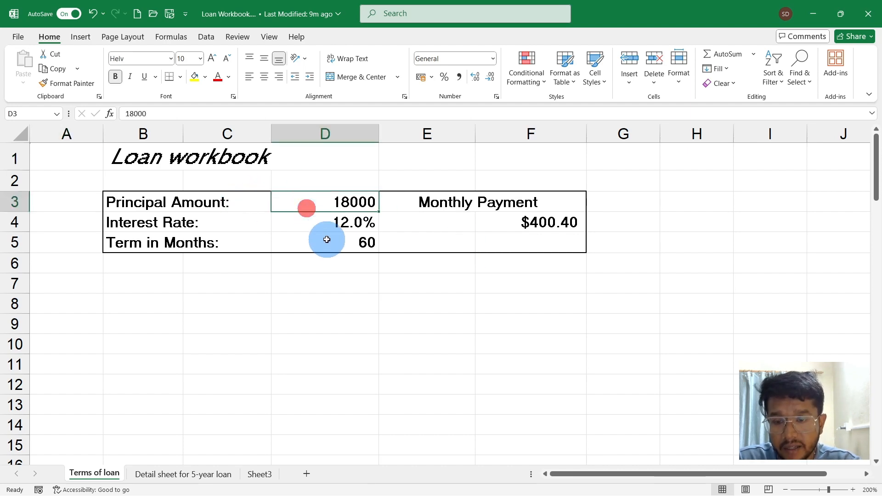
{"action": "left_click", "coordinate": [347, 226]}
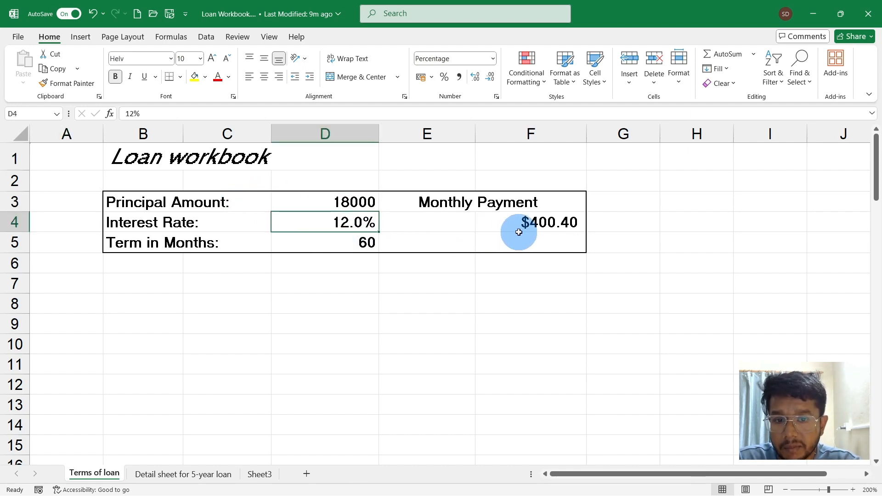
{"action": "left_click", "coordinate": [517, 235]}
{"action": "left_click", "coordinate": [352, 241]}
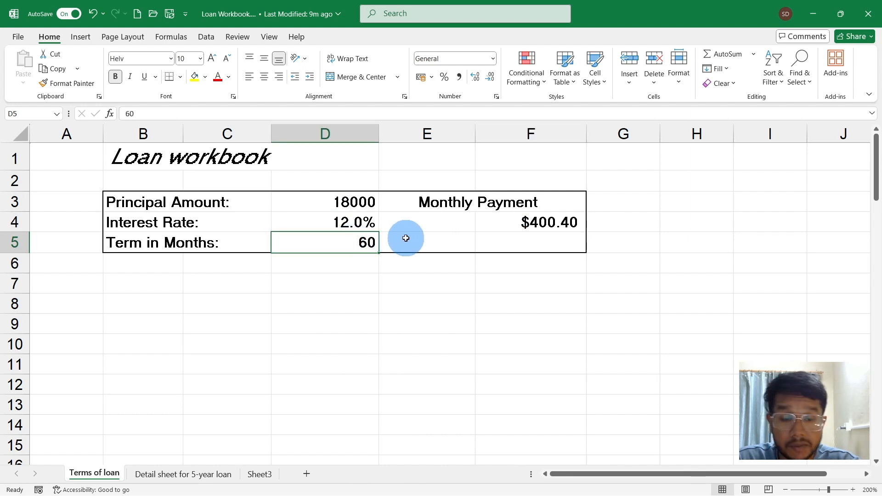
{"action": "left_click", "coordinate": [525, 223]}
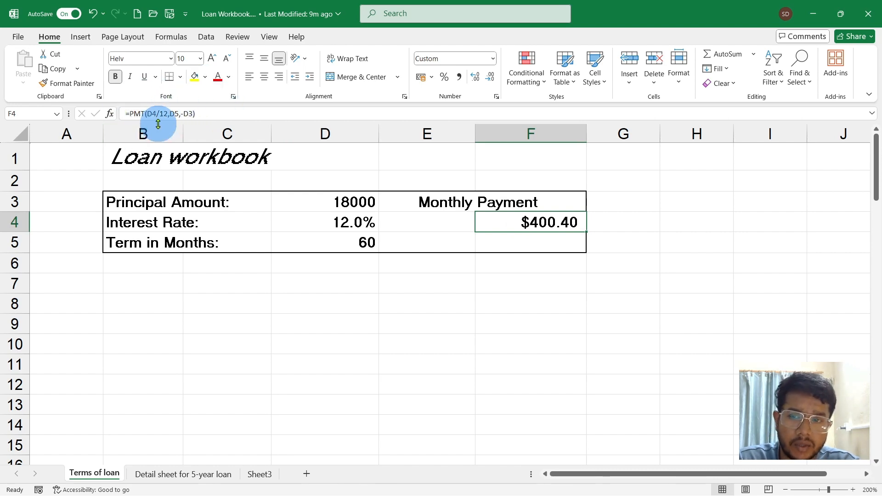
{"action": "double_click", "coordinate": [515, 218]}
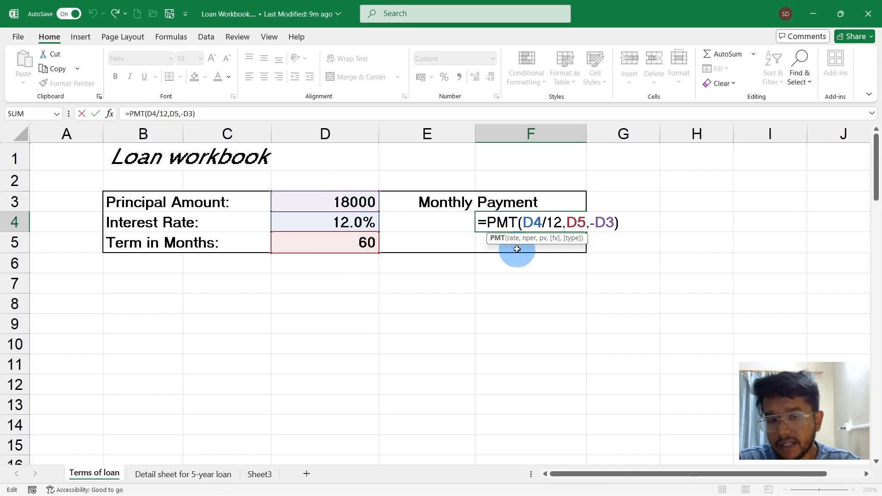
{"action": "key", "text": "Escape"}
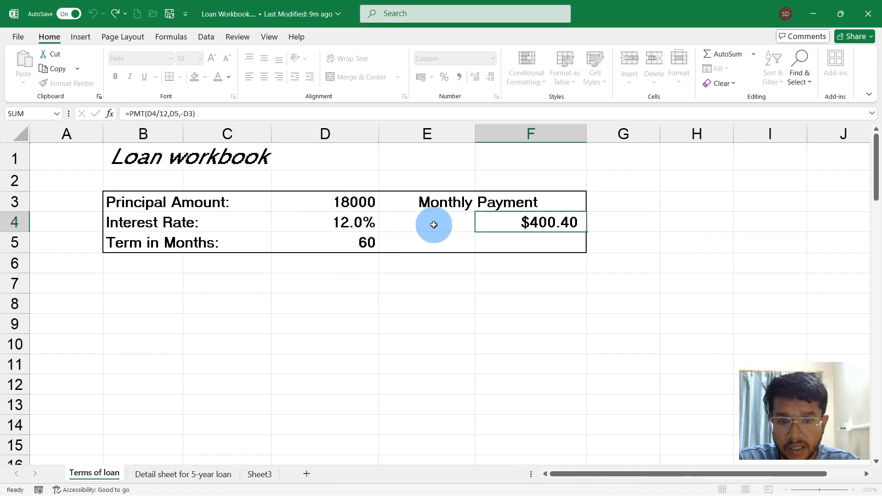
- Set the principal amount to 20000 and the interest rate to 8.5%, and select the monthly payment cell
{"action": "left_click", "coordinate": [329, 201]}
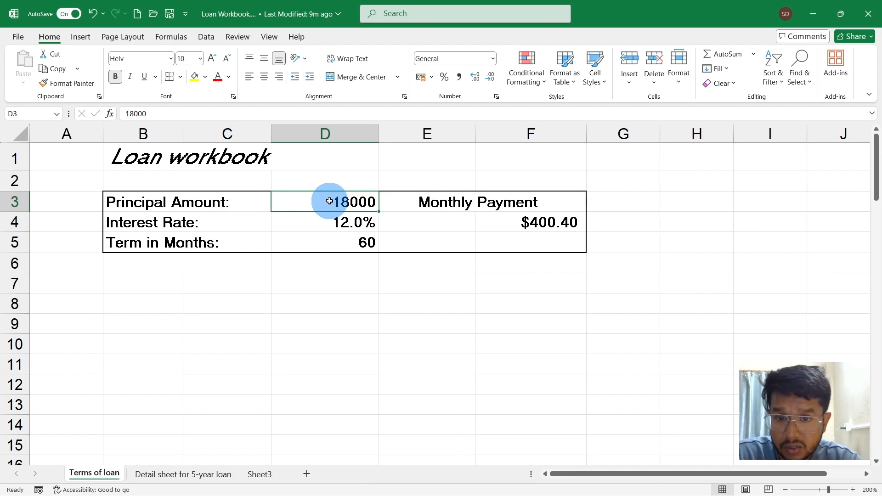
{"action": "type", "text": "2"}
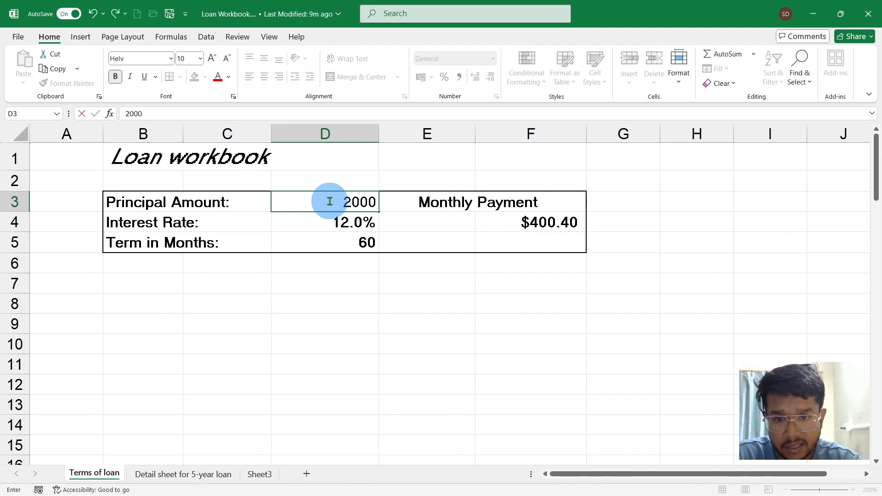
{"action": "key", "text": "Return"}
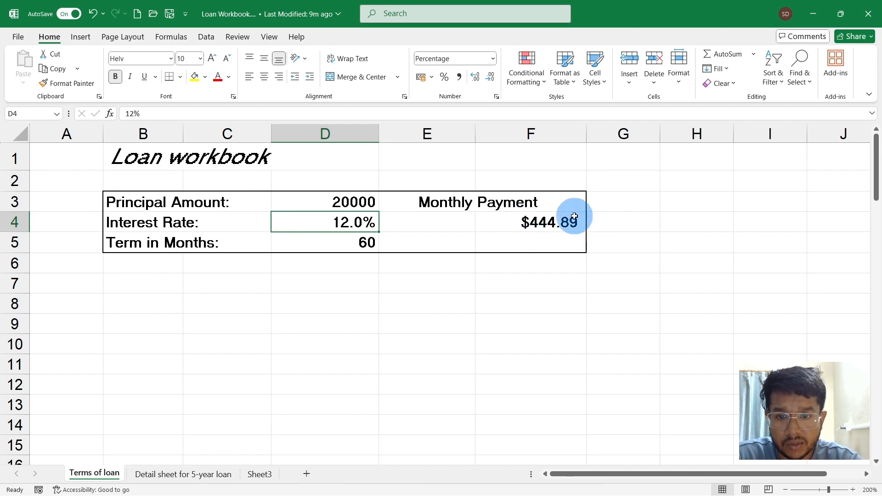
{"action": "type", "text": "8.5"}
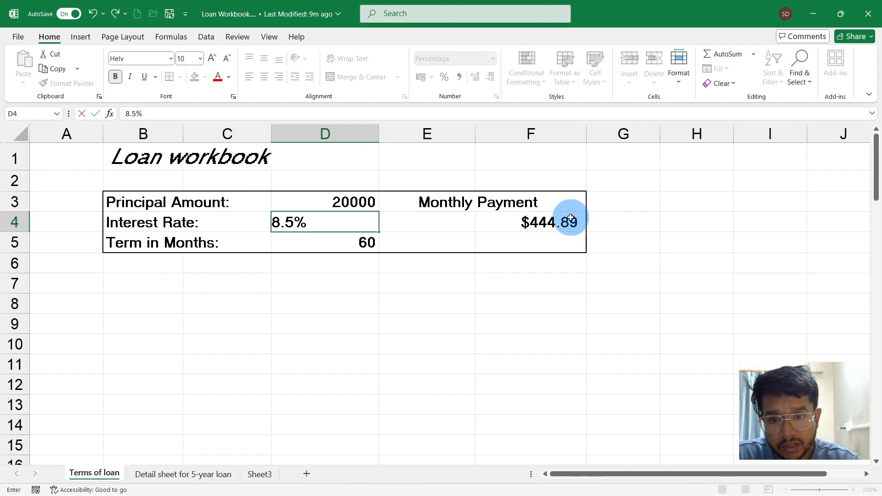
{"action": "key", "text": "Return"}
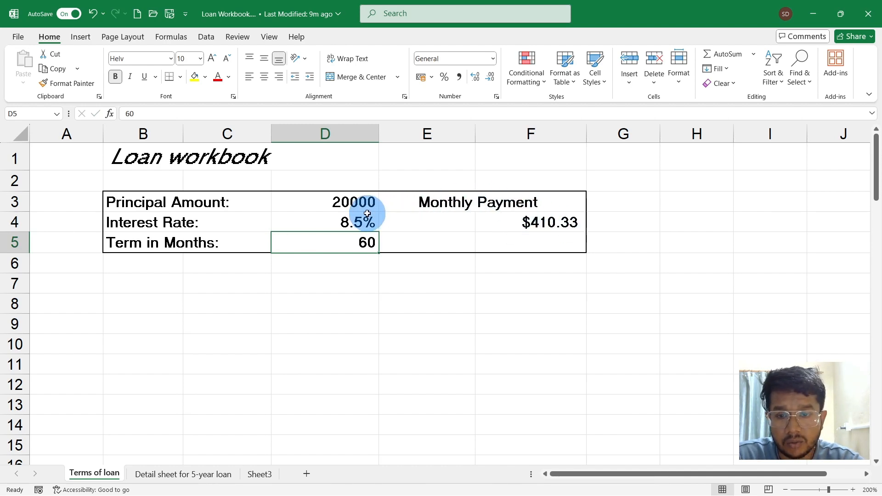
{"action": "left_click", "coordinate": [544, 223]}
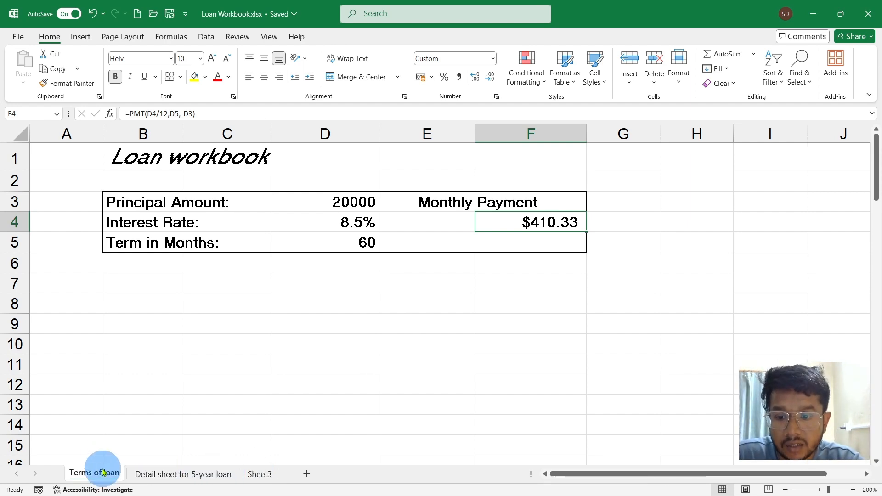
- Inspect the month 1 beginning principal balance in C9 of Detail sheet for 5-year loan, and return to Terms of loan
{"action": "left_click", "coordinate": [162, 476]}
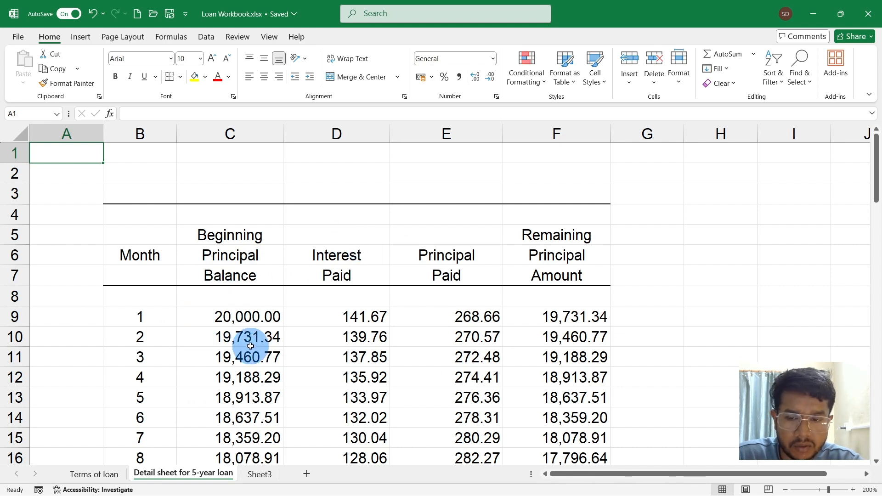
{"action": "left_click", "coordinate": [256, 323]}
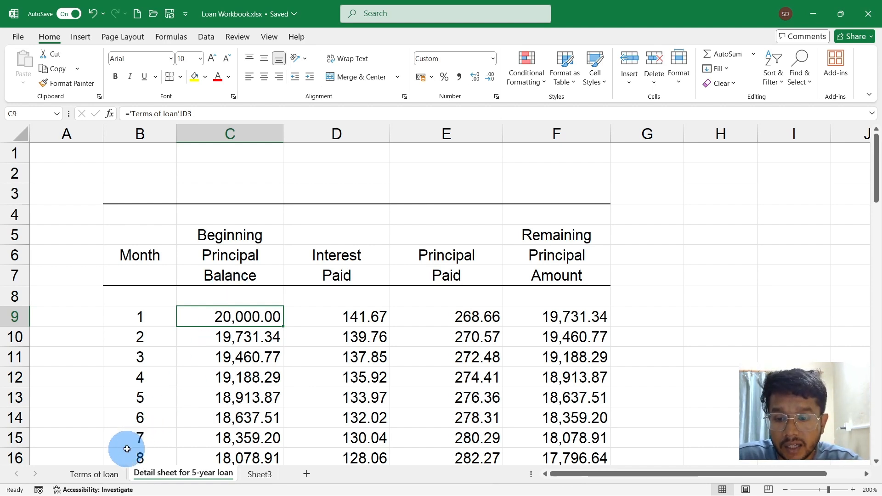
{"action": "left_click", "coordinate": [100, 473]}
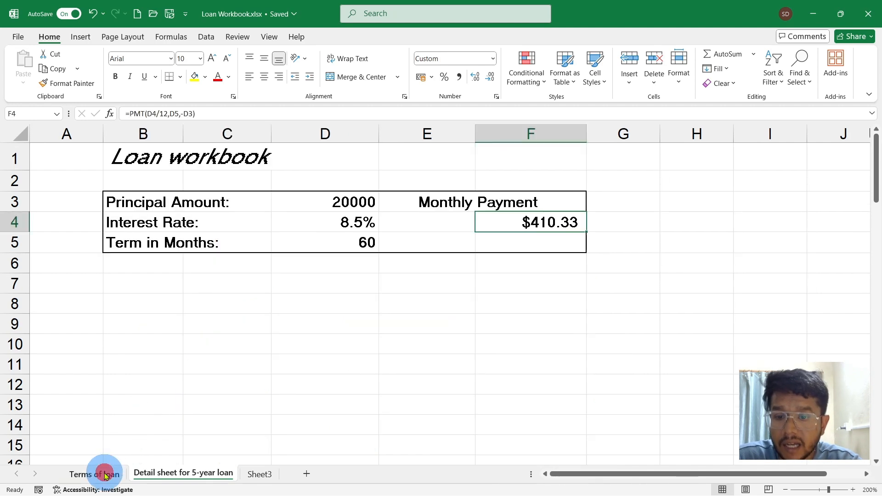
- Compare the principal amount in D3 of Terms of loan with C9 of Detail sheet for 5-year loan, and return to Terms of loan
{"action": "left_click", "coordinate": [360, 198]}
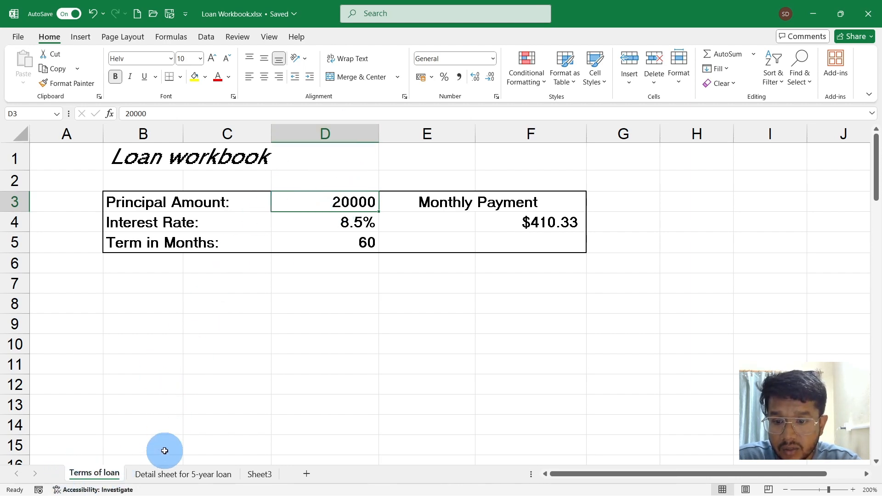
{"action": "left_click", "coordinate": [162, 474]}
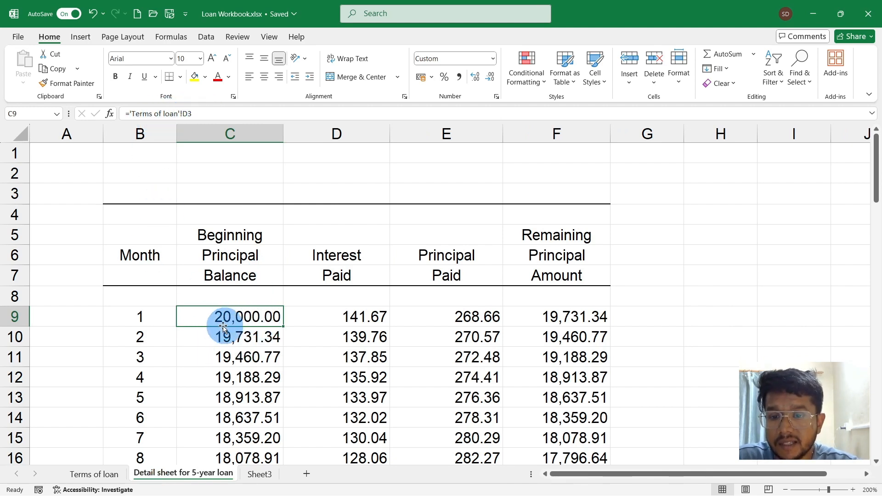
{"action": "left_click", "coordinate": [106, 477]}
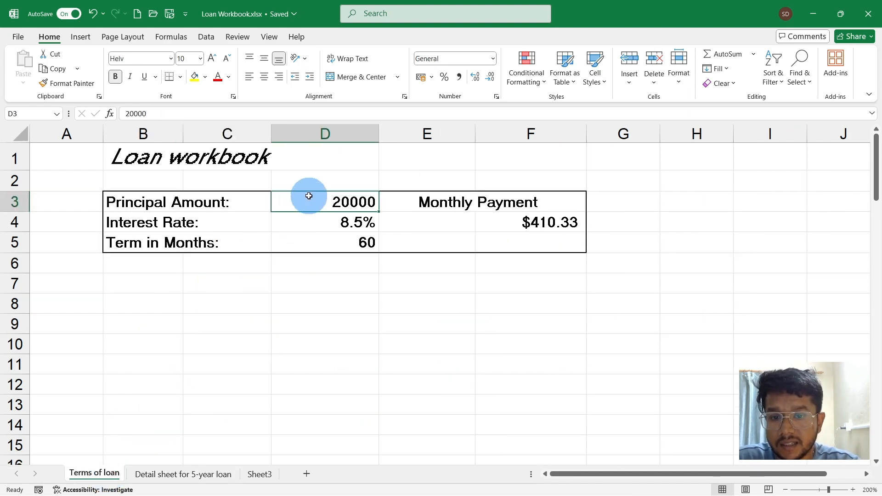
- Set the principal amount in D3 to 18000 and show Detail sheet for 5-year loan
{"action": "left_click", "coordinate": [323, 194]}
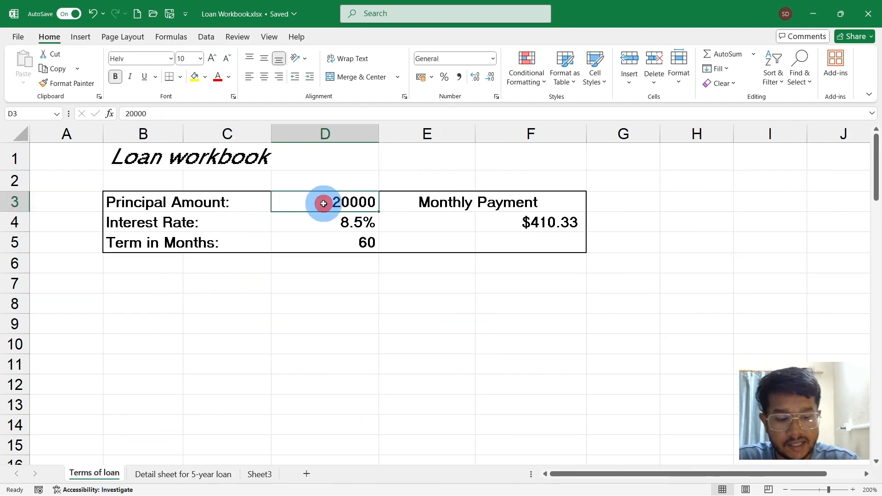
{"action": "type", "text": "1800"}
{"action": "key", "text": "Return"}
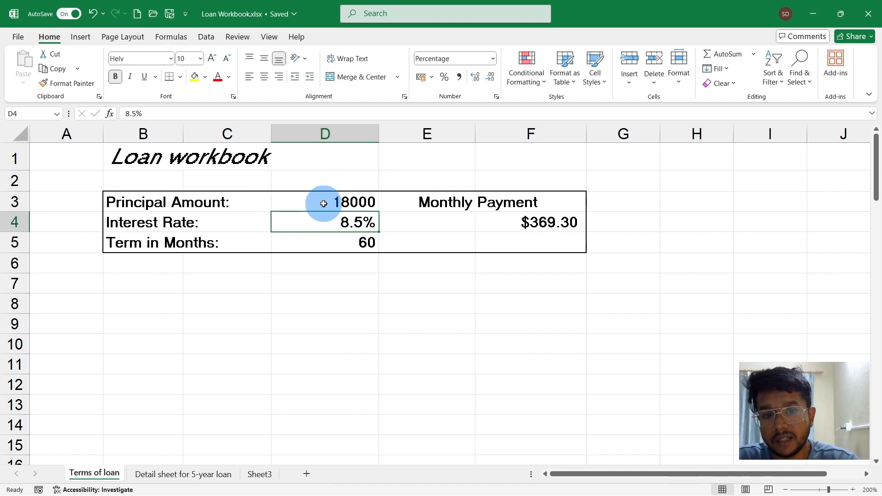
{"action": "left_click", "coordinate": [156, 477]}
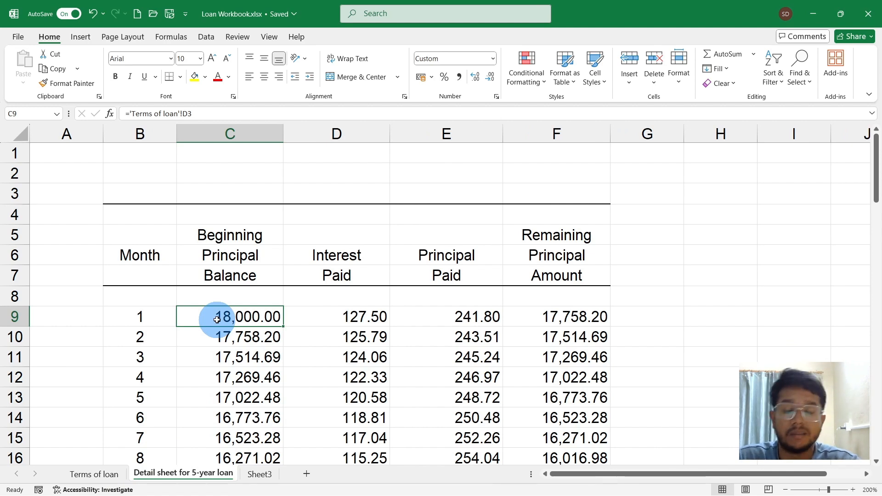
- Clear the month 1 beginning principal balance in C9 and relink it to the principal amount with ='Terms of loan'!D3
{"action": "key", "text": "Delete"}
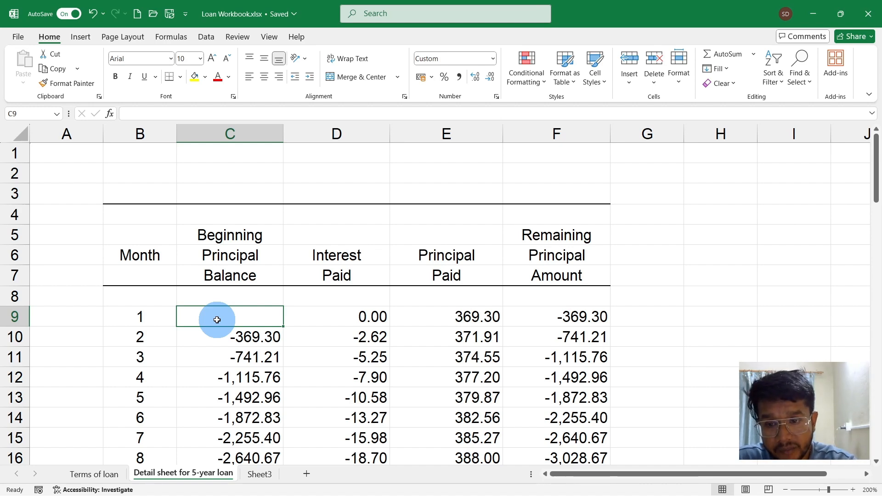
{"action": "type", "text": "="}
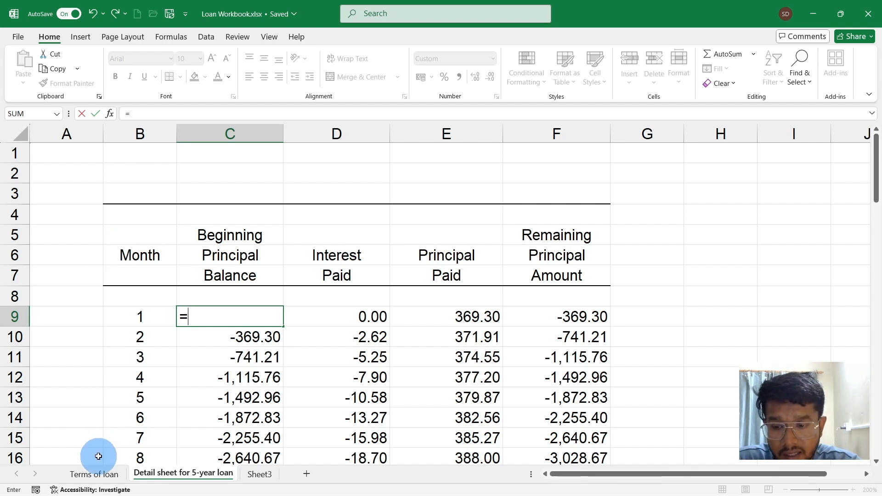
{"action": "left_click", "coordinate": [99, 481]}
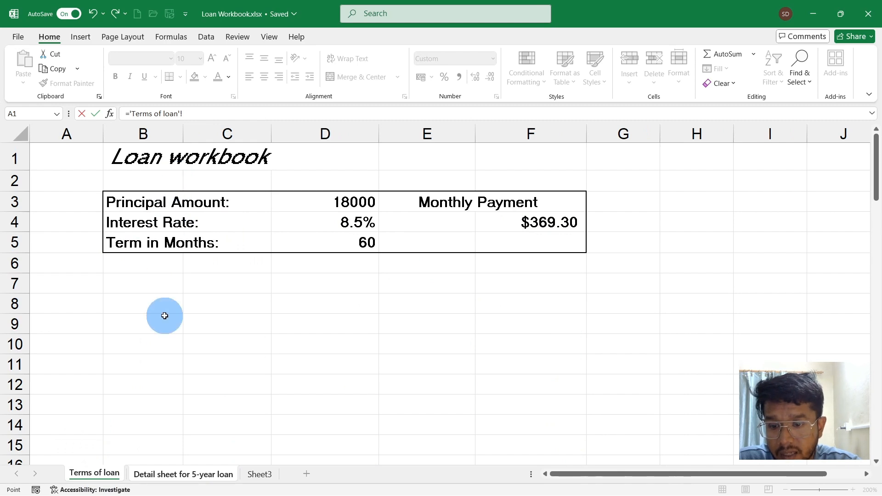
{"action": "left_click", "coordinate": [160, 473]}
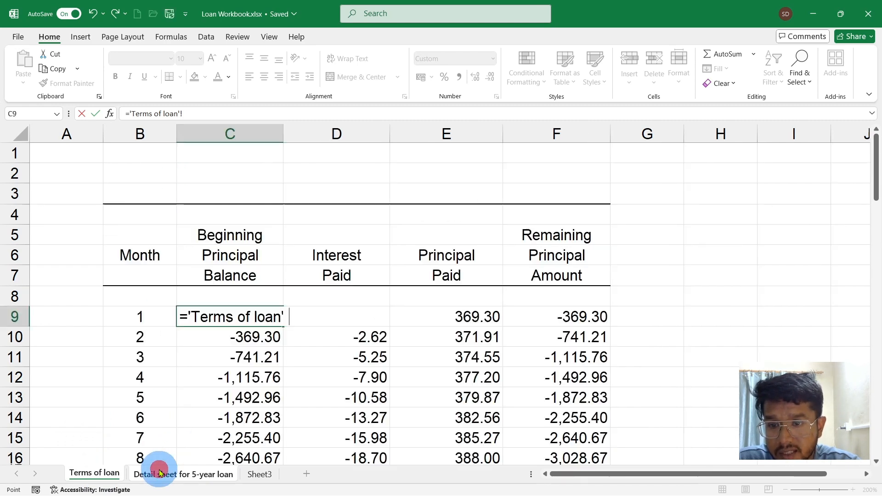
{"action": "left_click", "coordinate": [111, 473]}
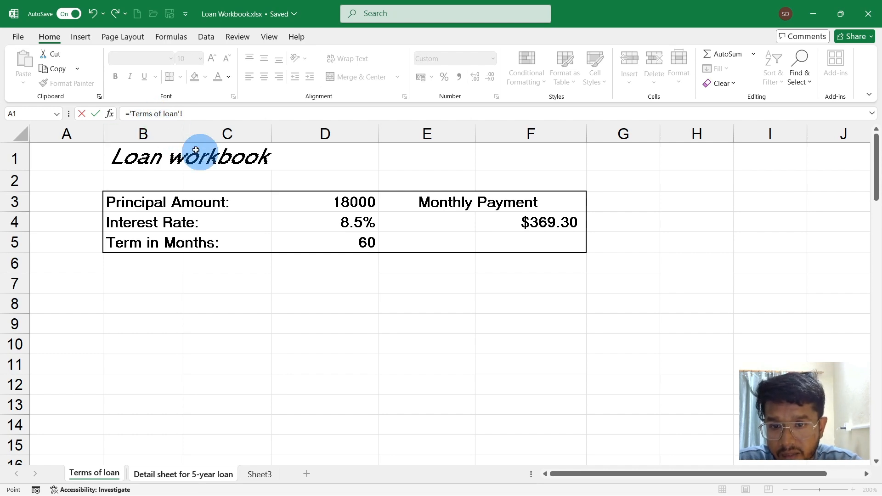
{"action": "left_click", "coordinate": [362, 202]}
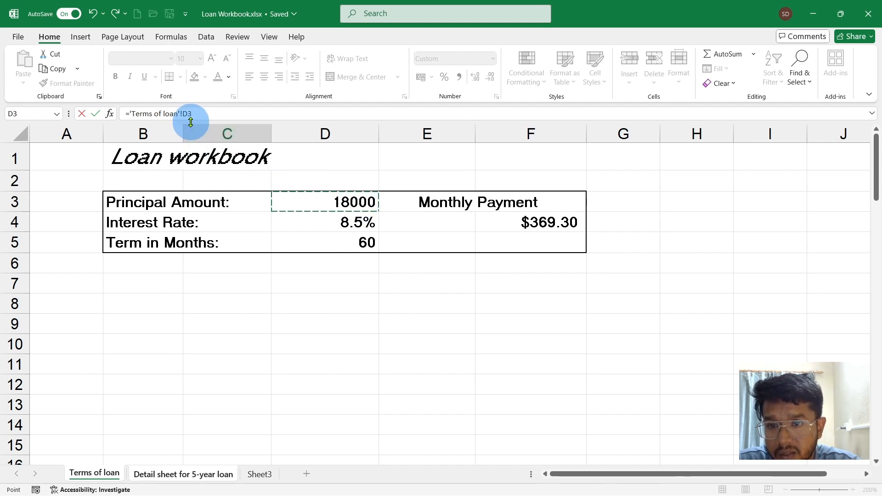
{"action": "left_click", "coordinate": [295, 222]}
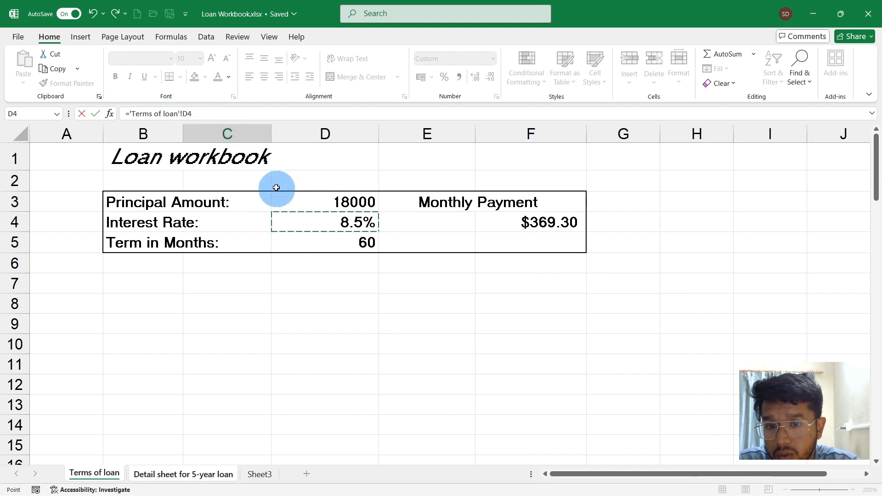
{"action": "left_click", "coordinate": [303, 206]}
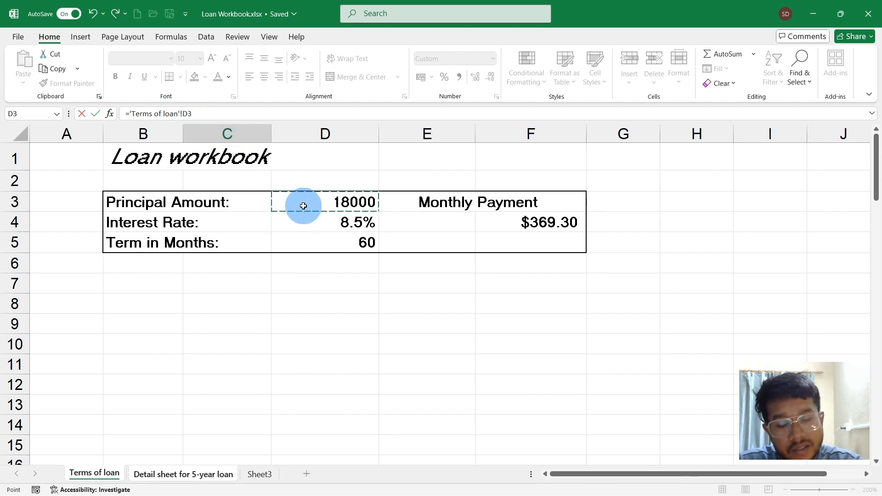
{"action": "key", "text": "Return"}
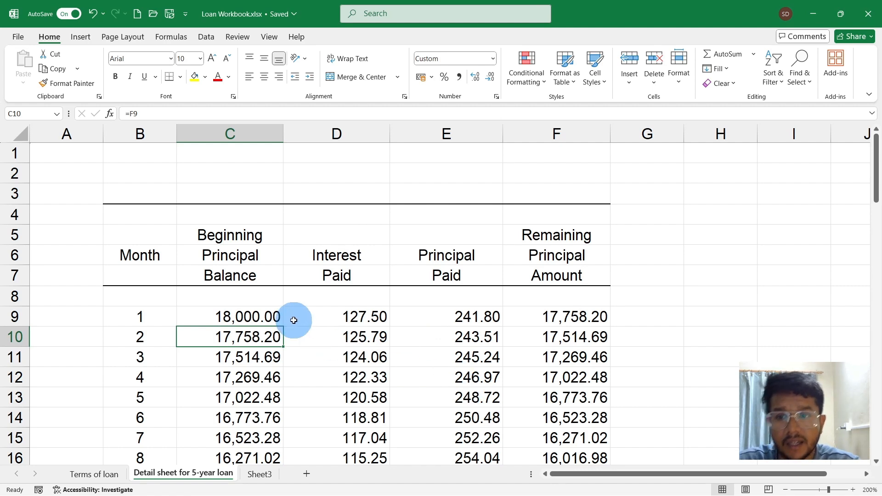
- Inspect the cross-sheet reference in the formula of C9 on Detail sheet for 5-year loan
{"action": "left_click", "coordinate": [244, 316]}
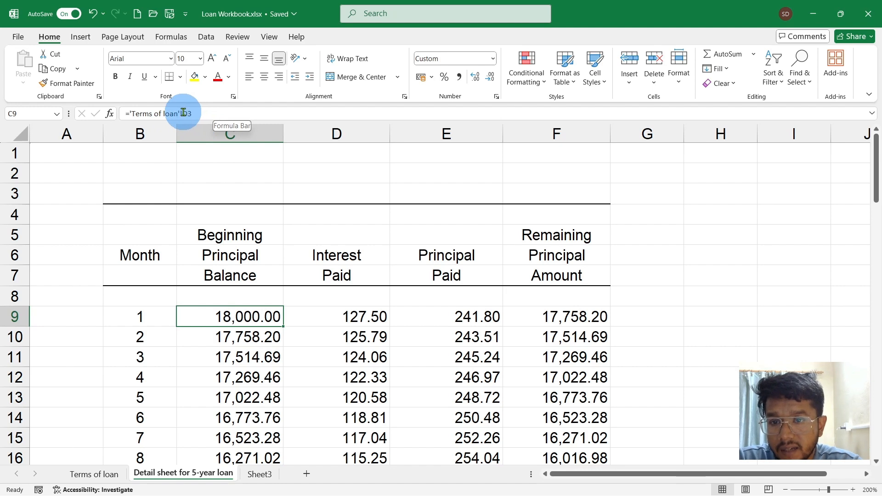
{"action": "left_click", "coordinate": [184, 113]}
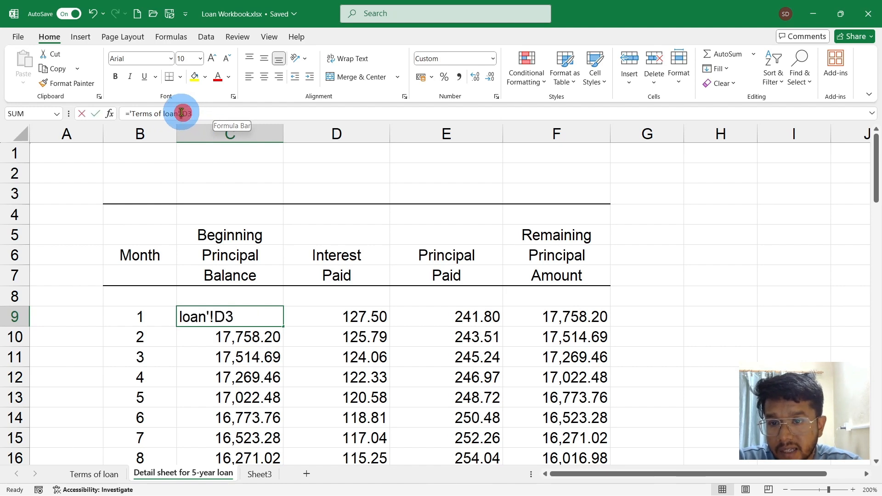
{"action": "left_click", "coordinate": [230, 194]}
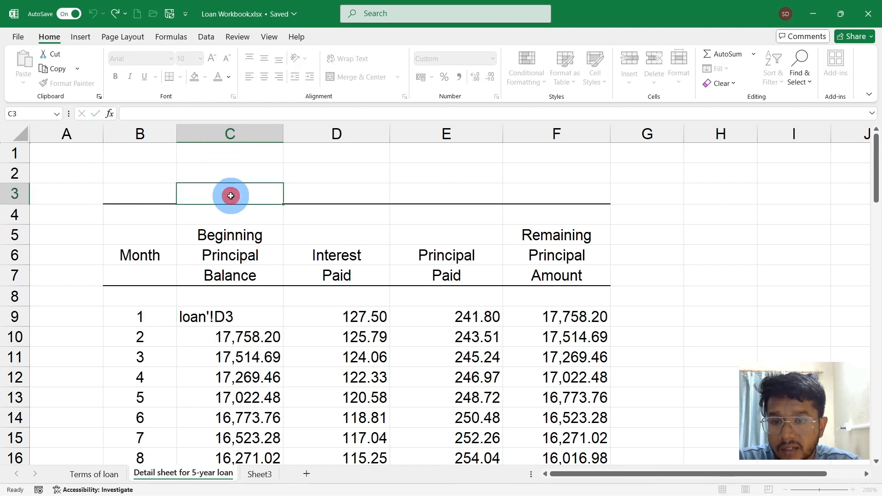
{"action": "left_click", "coordinate": [242, 313]}
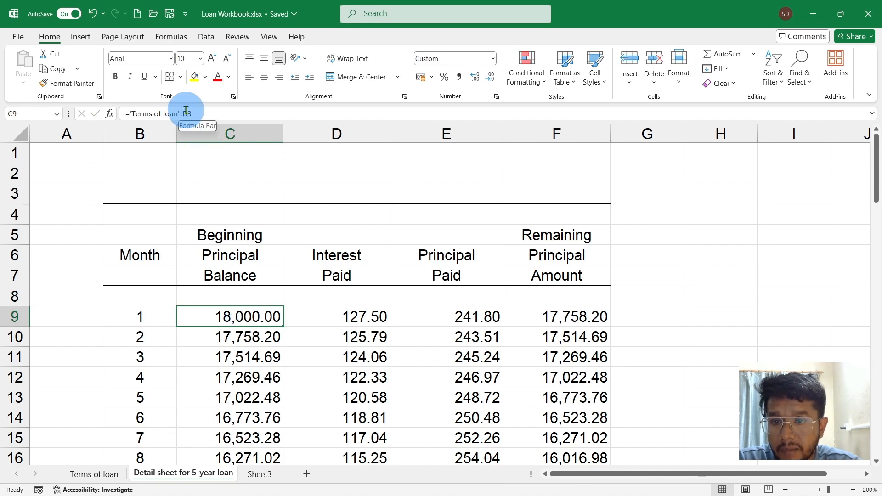